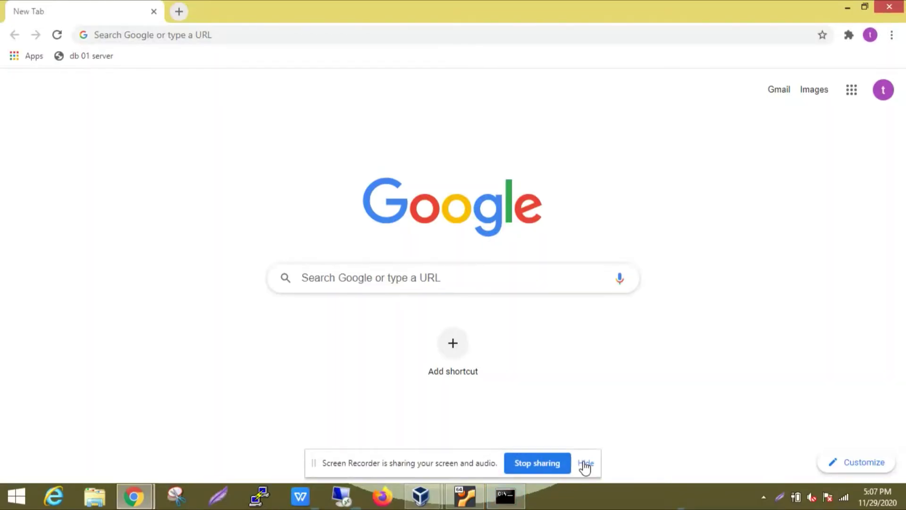
- Hide the sharing bar and minimise Chrome so the cmd.exe window is visible
{"action": "left_click", "coordinate": [585, 464]}
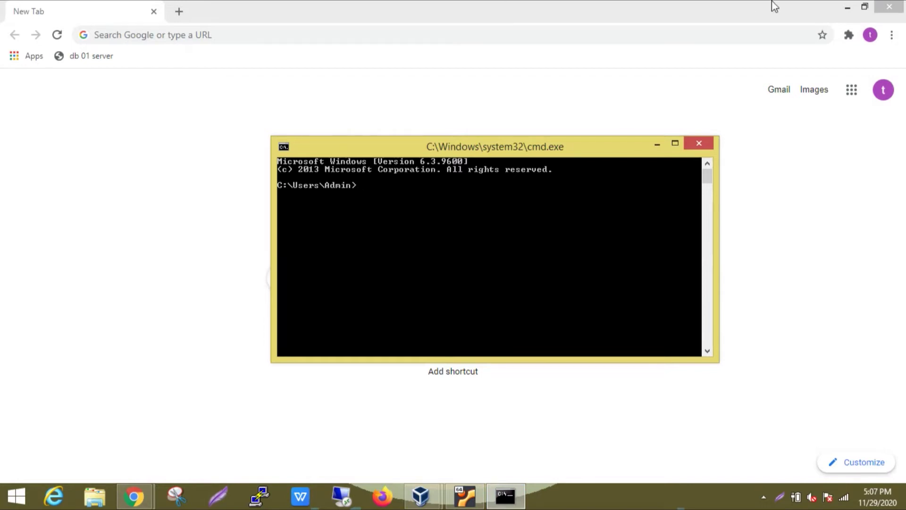
{"action": "left_click", "coordinate": [847, 8]}
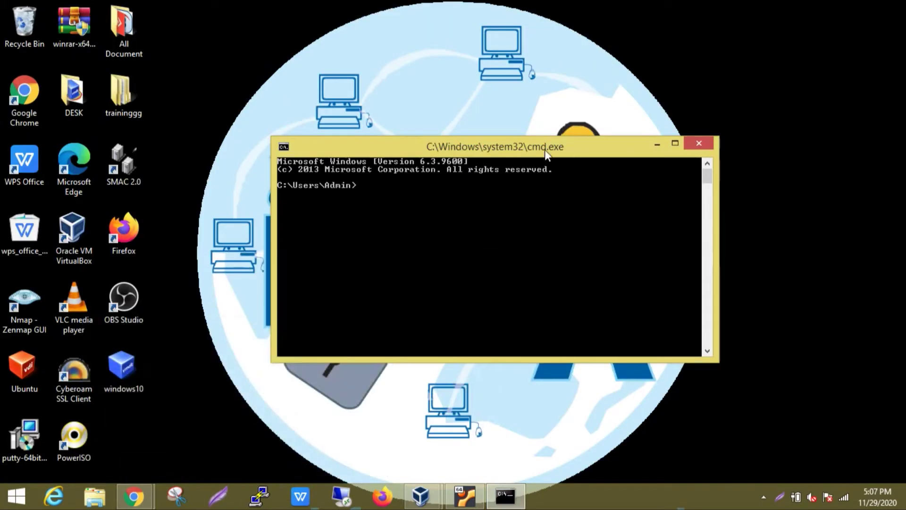
- Drag the cmd.exe window slightly left and down on the desktop
{"action": "left_click_drag", "start_coordinate": [547, 151], "coordinate": [504, 160]}
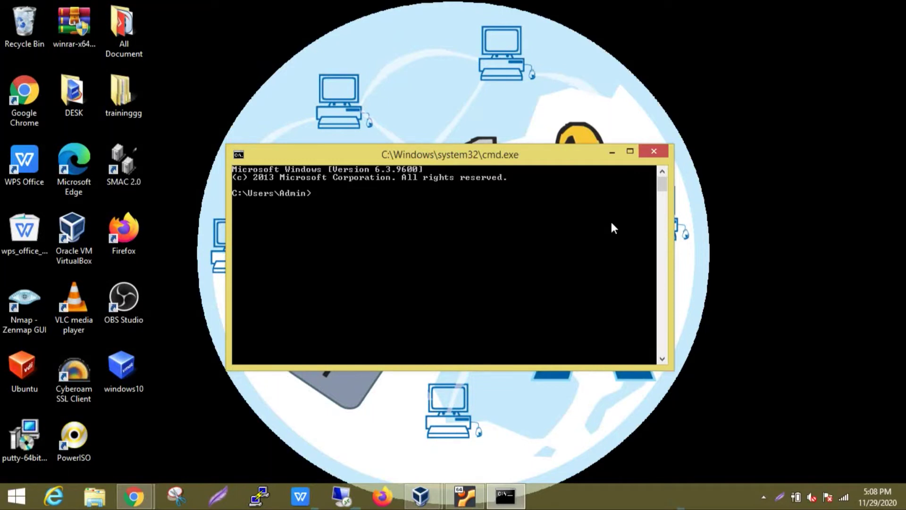
{"action": "type", "text": "nslookup "}
{"action": "type", "text": "googlr"}
- Run 'nslookup google.com', fixing the typo first, to get its IPv6 and IPv4 addresses
{"action": "key", "text": "BackSpace"}
{"action": "type", "text": "e.com"}
{"action": "key", "text": "Return"}
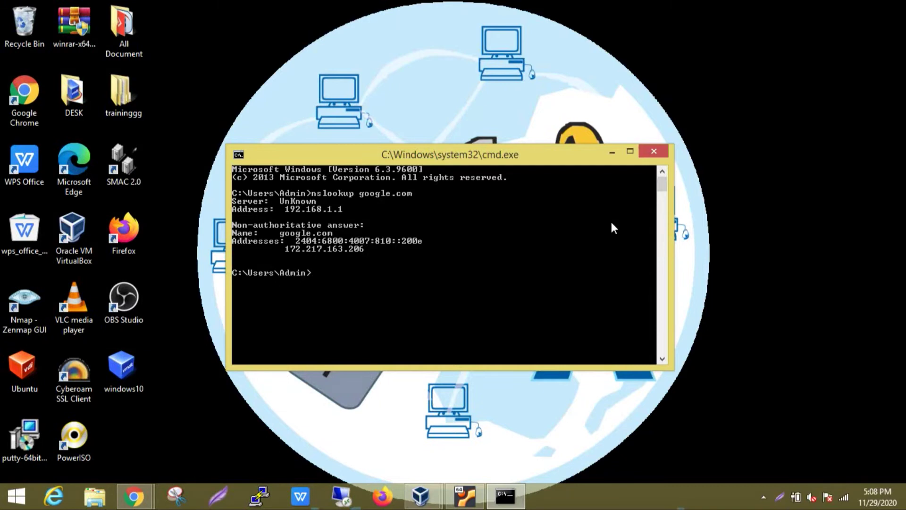
{"action": "type", "text": "nslooku"}
{"action": "type", "text": "p"}
- Start interactive nslookup and query goole.com, which resolves to 217.160.0.201
{"action": "key", "text": "Return"}
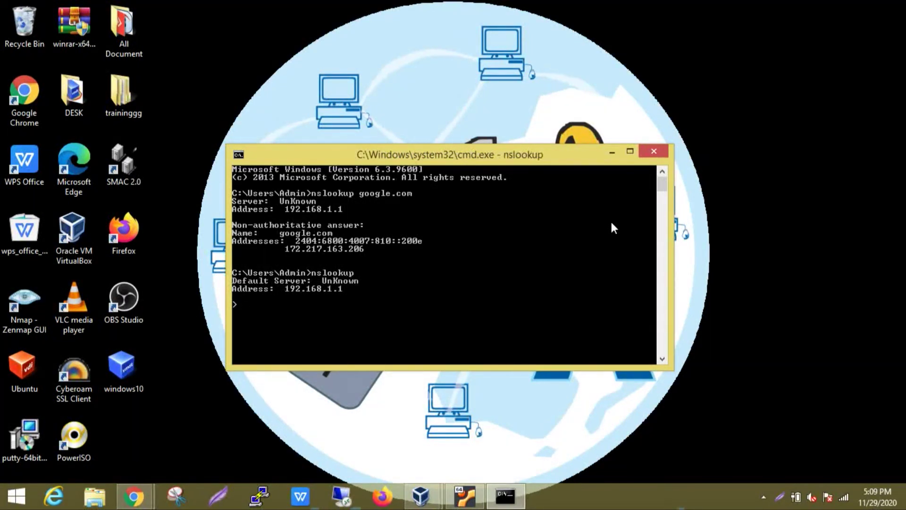
{"action": "type", "text": "goole.com"}
{"action": "key", "text": "Return"}
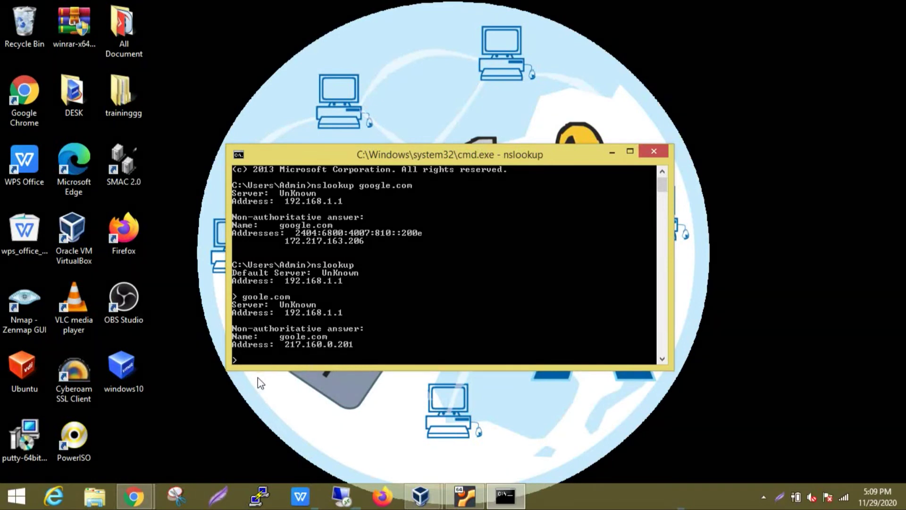
{"action": "type", "text": "set type"}
{"action": "type", "text": "="}
{"action": "type", "text": "ns"}
- Use 'set type=ns' to list goole.com's four ui-dns nameservers, then snap the console to the left half
{"action": "key", "text": "Return"}
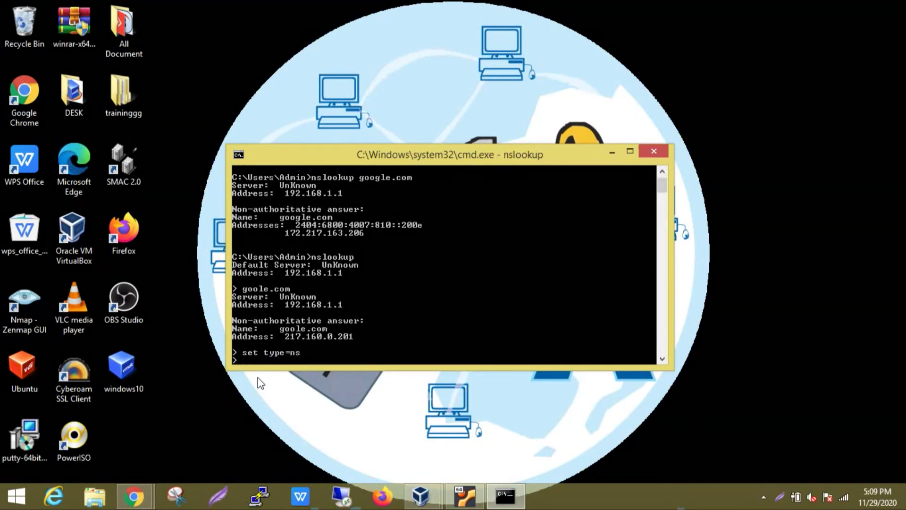
{"action": "type", "text": "goole.con"}
{"action": "key", "text": "BackSpace"}
{"action": "type", "text": "m"}
{"action": "key", "text": "Return"}
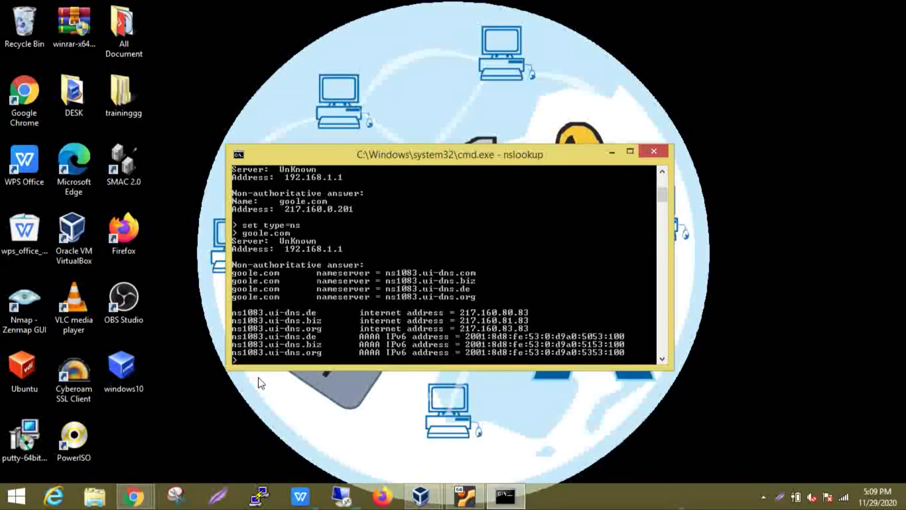
{"action": "left_click", "coordinate": [630, 151]}
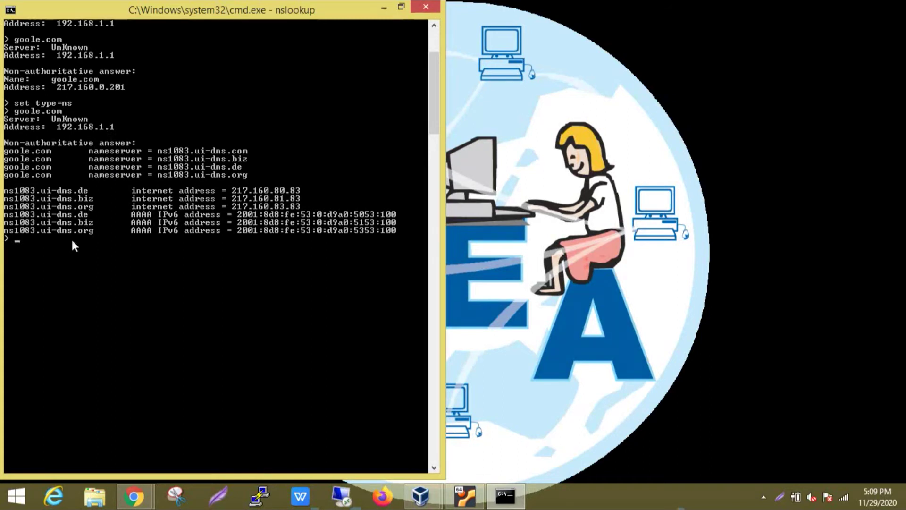
- Use 'set type=mx' to list google.com's five aspmx mail exchangers with their preferences
{"action": "key", "text": "Return"}
{"action": "key", "text": "Return"}
{"action": "key", "text": "Up"}
{"action": "key", "text": "Up"}
{"action": "key", "text": "BackSpace"}
{"action": "key", "text": "BackSpace"}
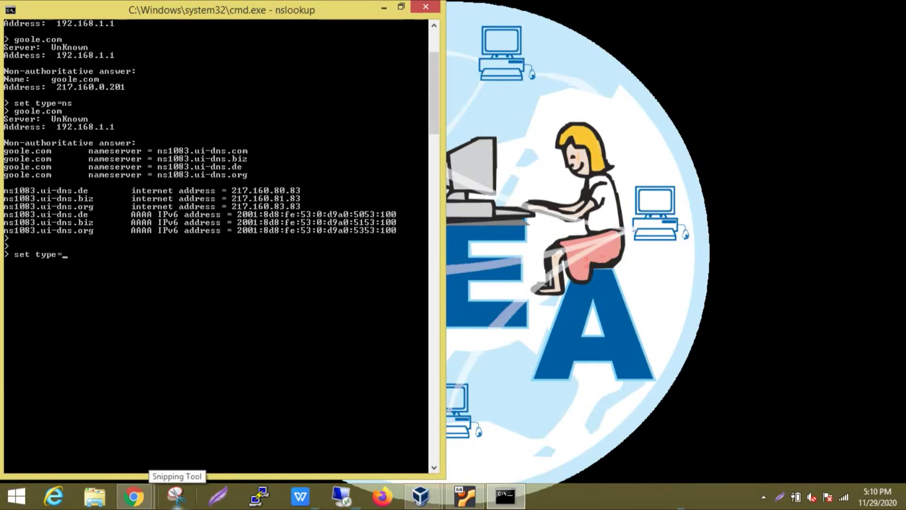
{"action": "type", "text": "mx"}
{"action": "type", "text": "goo"}
{"action": "type", "text": "gle.com"}
{"action": "key", "text": "Return"}
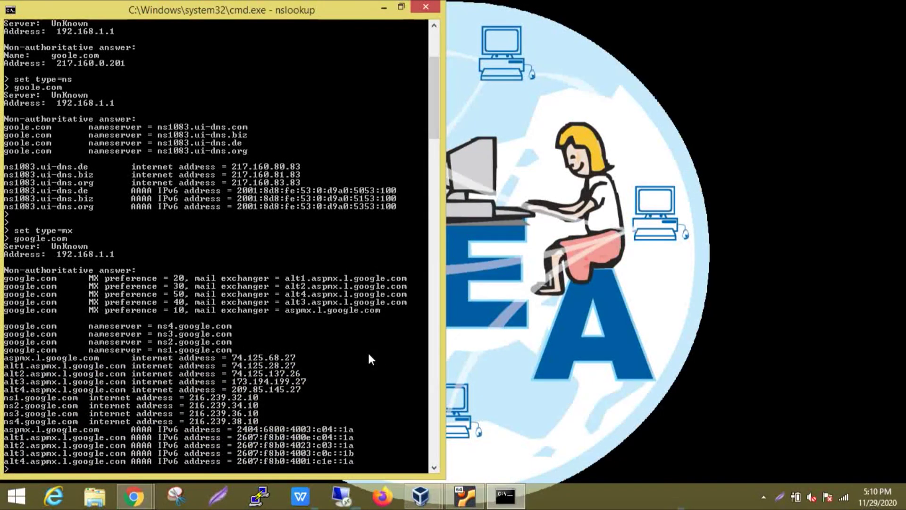
{"action": "key", "text": "Return"}
{"action": "key", "text": "Return"}
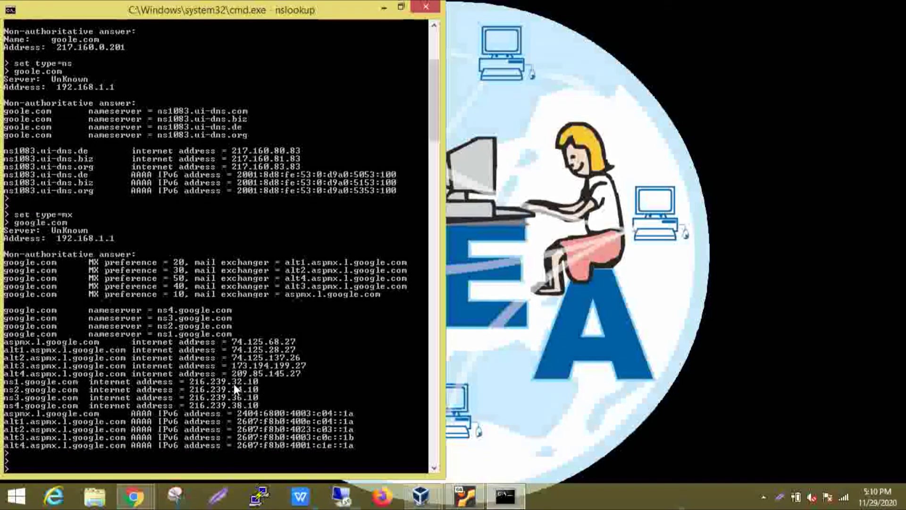
{"action": "type", "text": "set type=mx"}
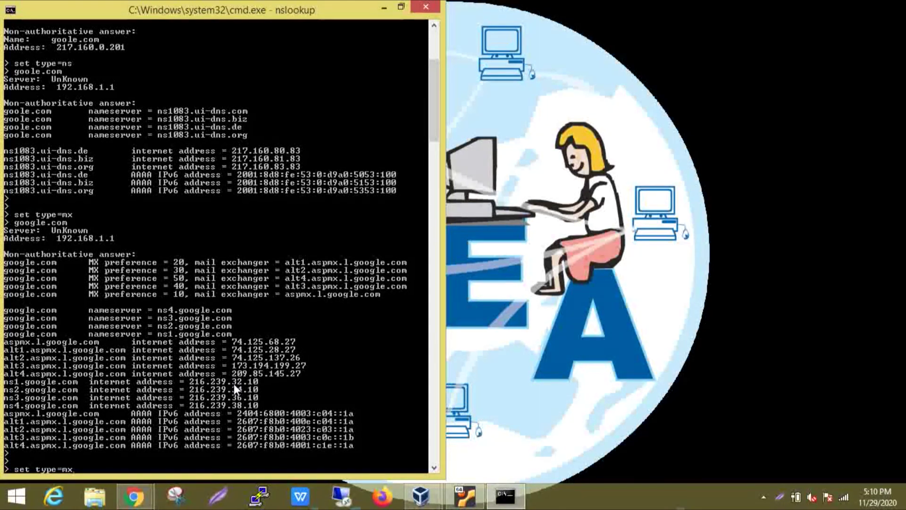
{"action": "key", "text": "BackSpace"}
{"action": "key", "text": "BackSpace"}
{"action": "type", "text": "all"}
- Use 'set type=all' and query google.com, returning its MX, AAAA, A and NS records
{"action": "key", "text": "Return"}
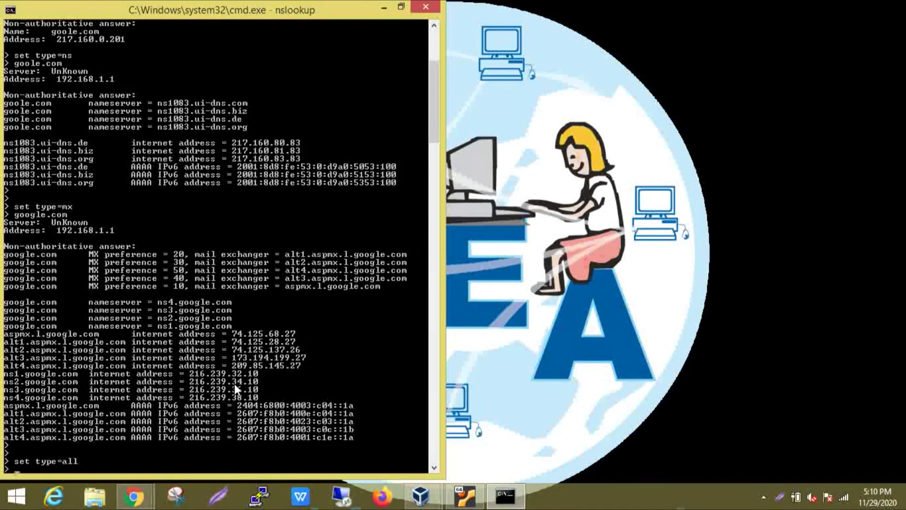
{"action": "type", "text": "google"}
{"action": "type", "text": ".com"}
{"action": "key", "text": "Return"}
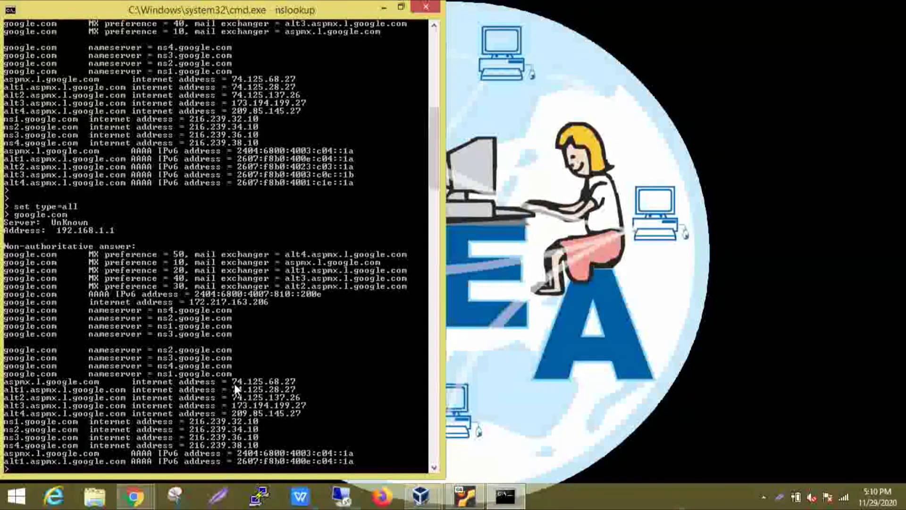